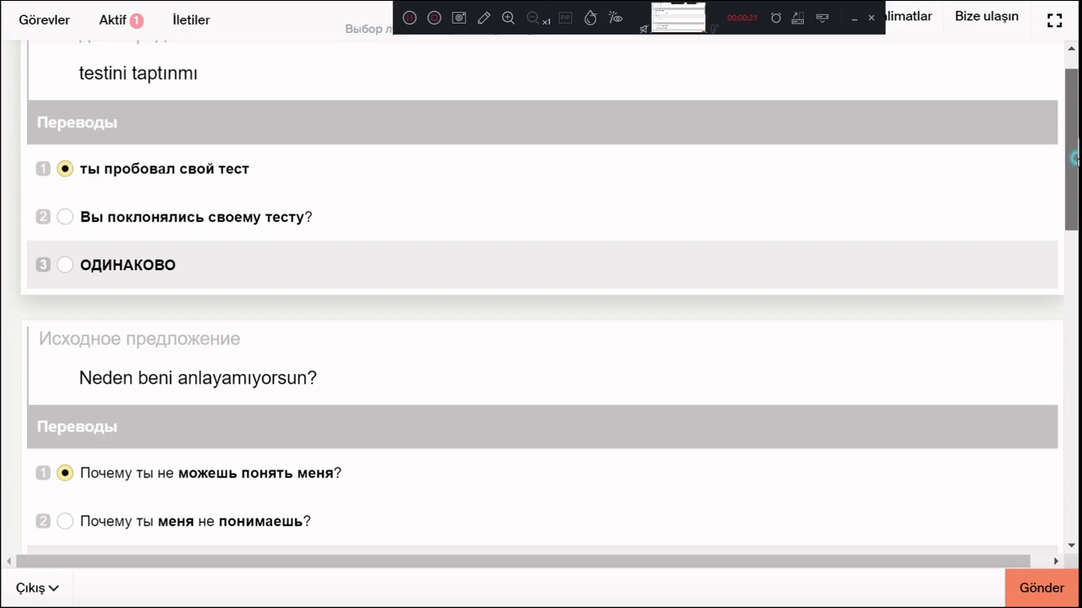
- Review the chosen translations from "testini taptınmı" through "long beach e her yıl gelir." and submit the page
scroll(1074, 157, up, 1)
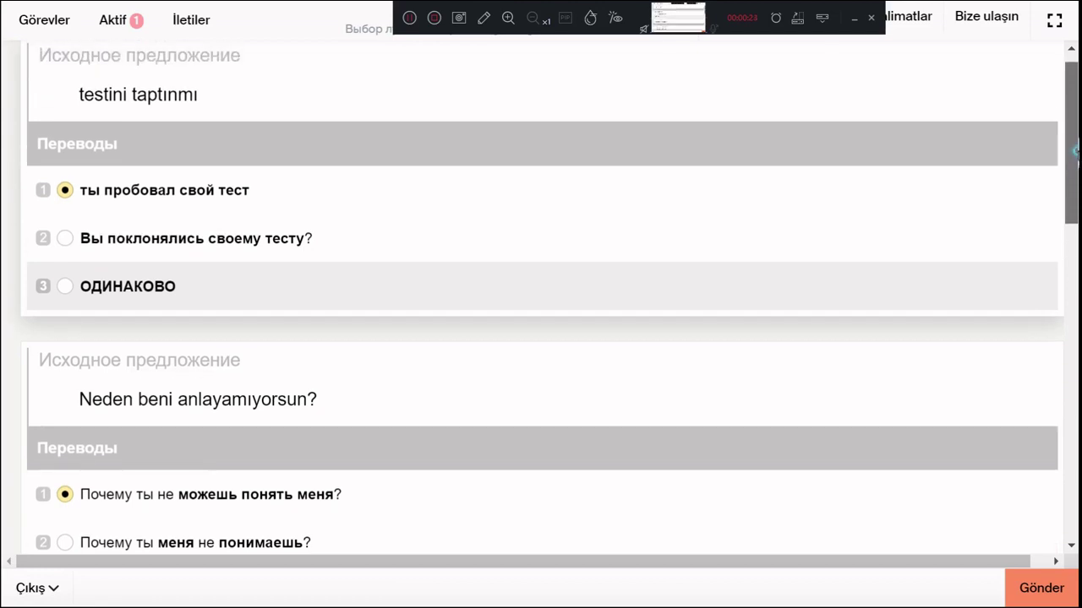
drag(1074, 151, 1074, 222)
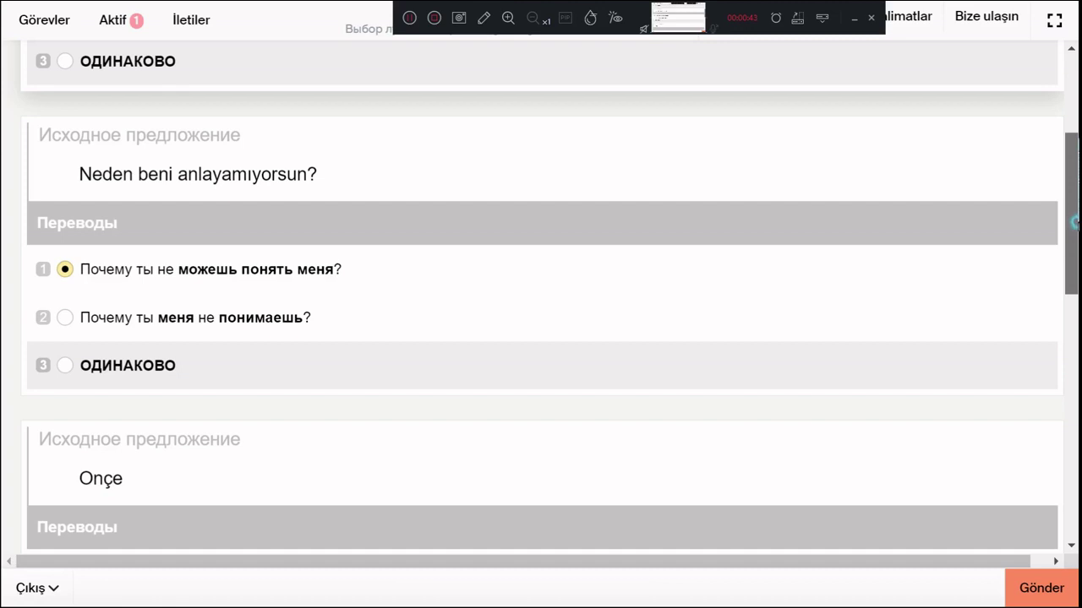
drag(1075, 223, 1075, 224)
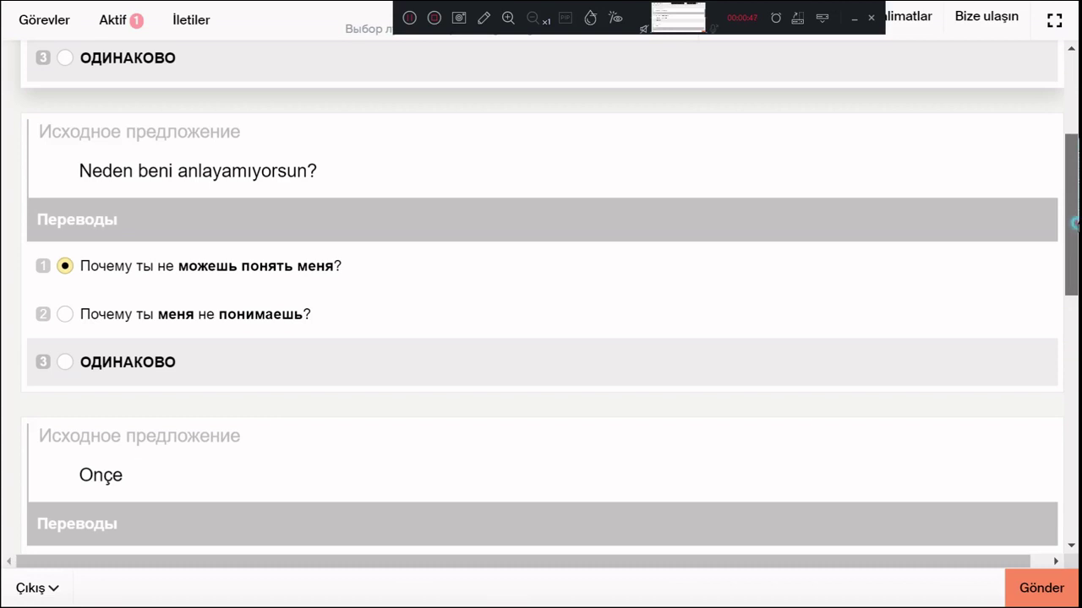
drag(1075, 222, 1075, 304)
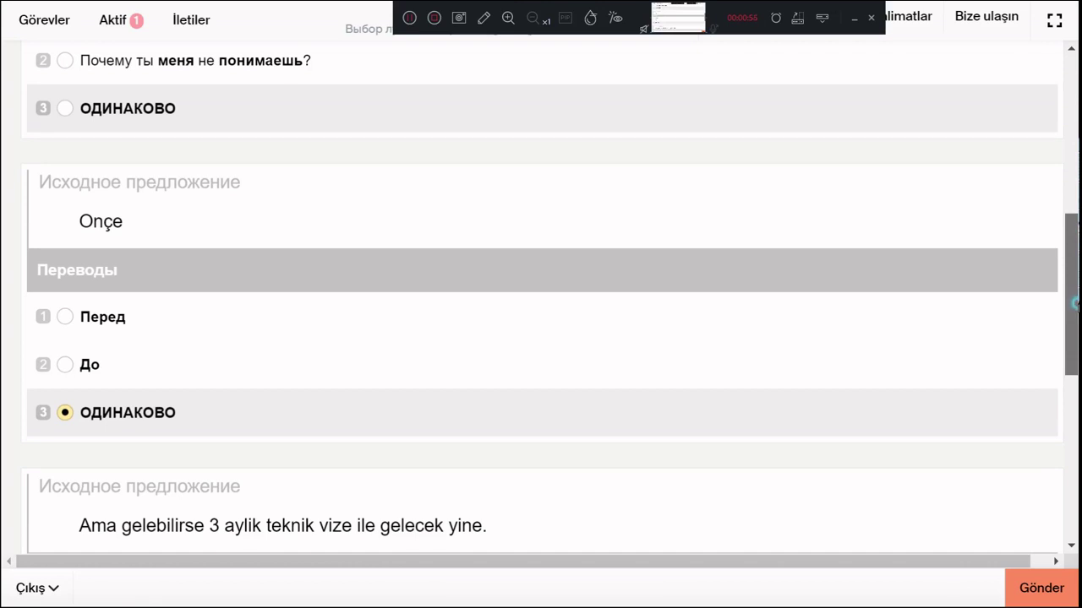
drag(1075, 304, 1075, 310)
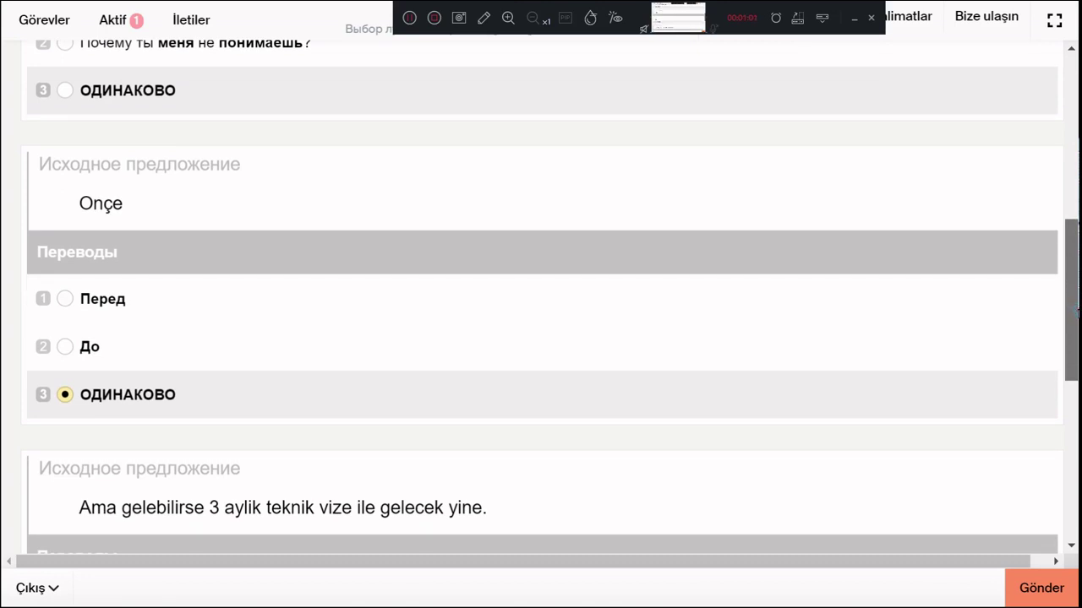
drag(1075, 309, 1074, 407)
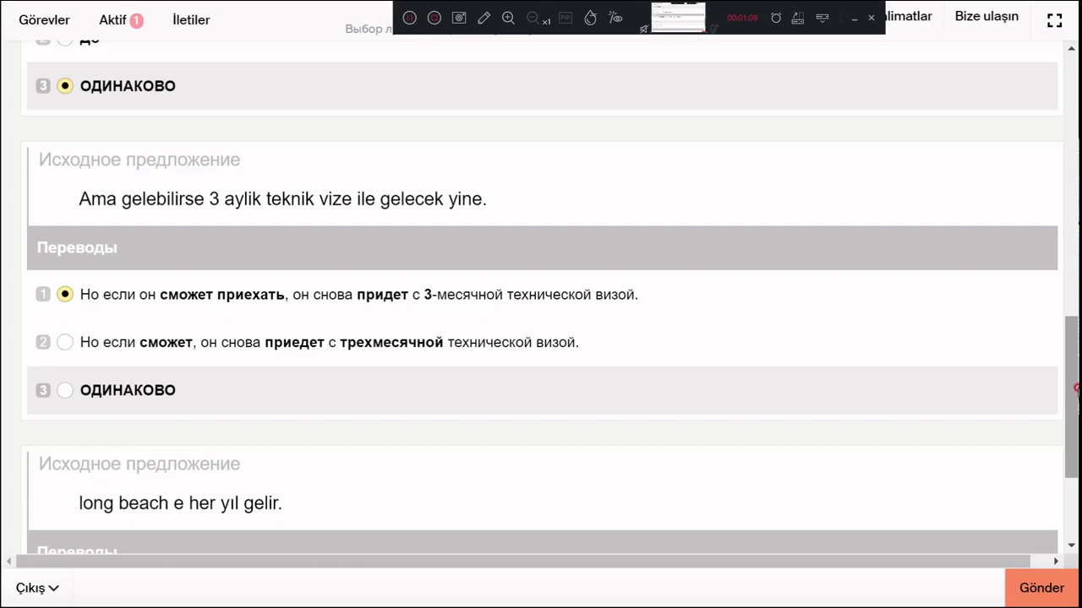
drag(1075, 389, 1074, 404)
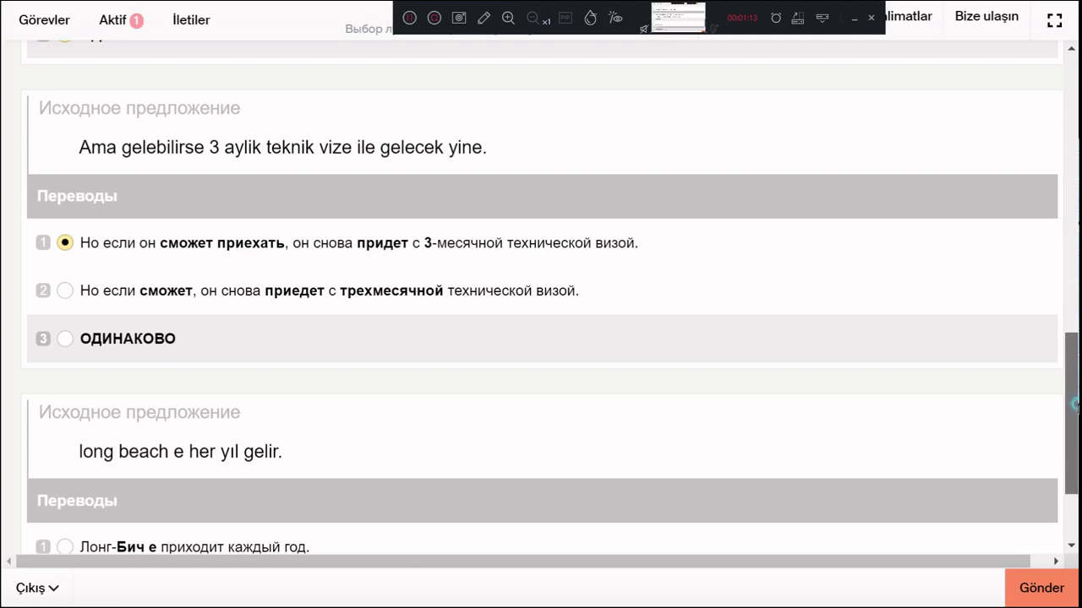
scroll(1075, 404, down, 2)
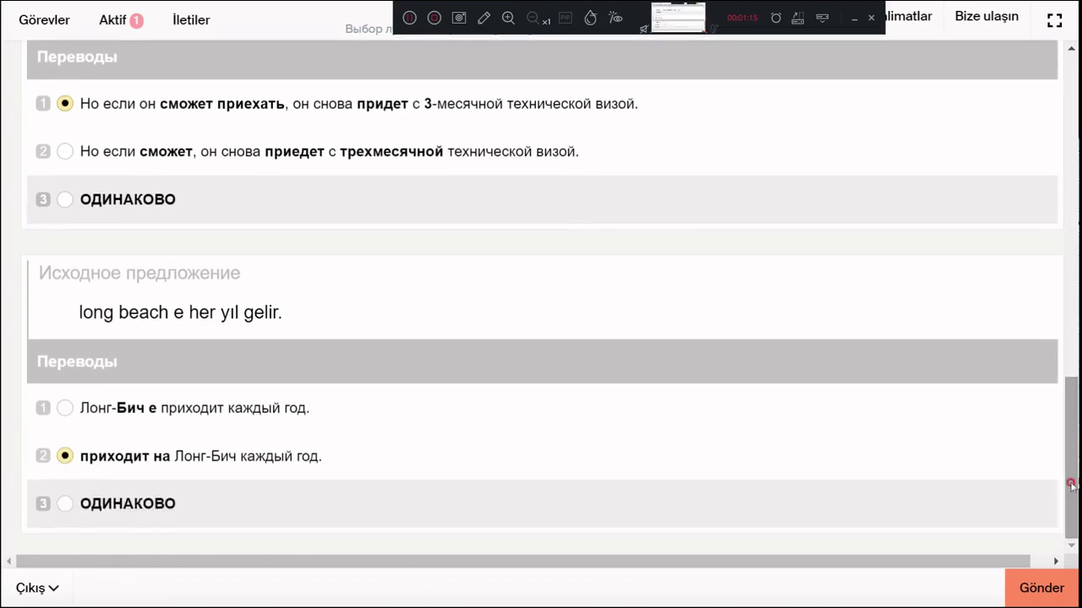
click(1058, 599)
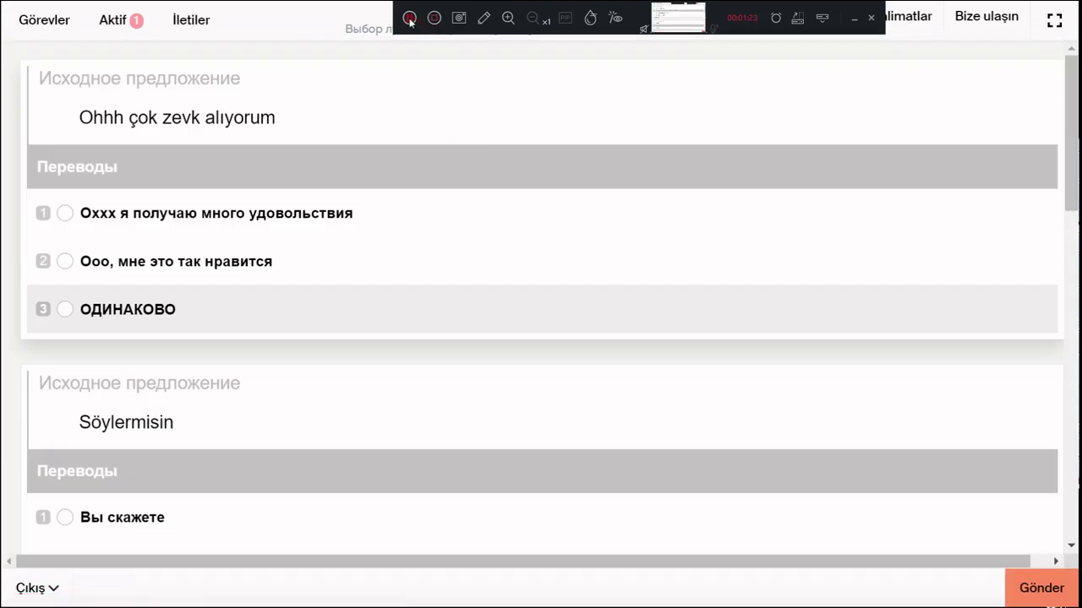
- Choose "Ооо, мне это так нравится" for "Ohhh çok zevk alıyorum", check the remaining comparisons on the page and submit them
key(2)
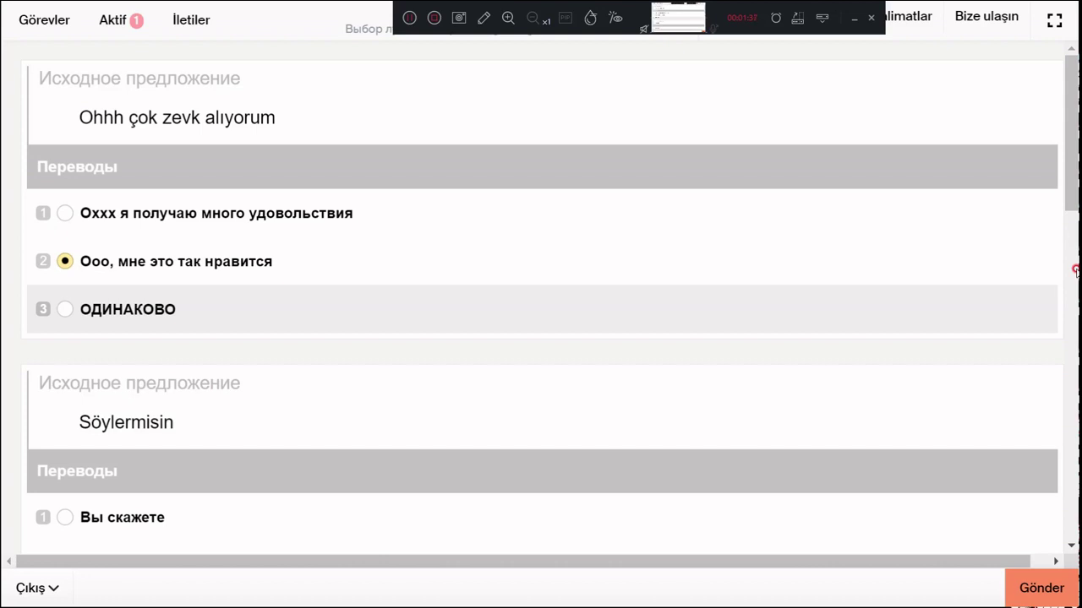
scroll(1076, 270, down, 3)
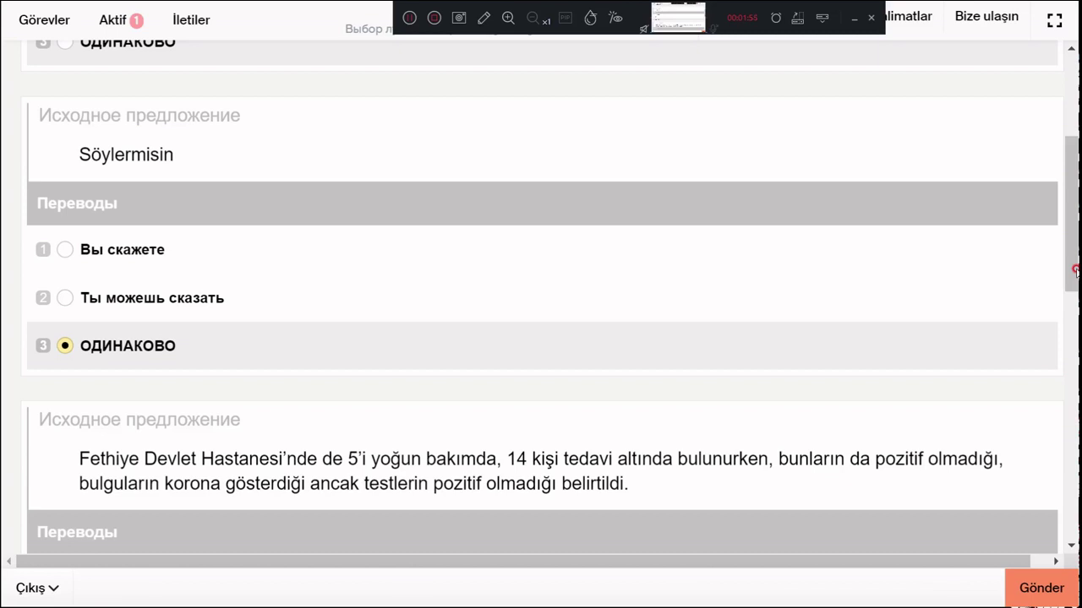
scroll(1075, 270, down, 3)
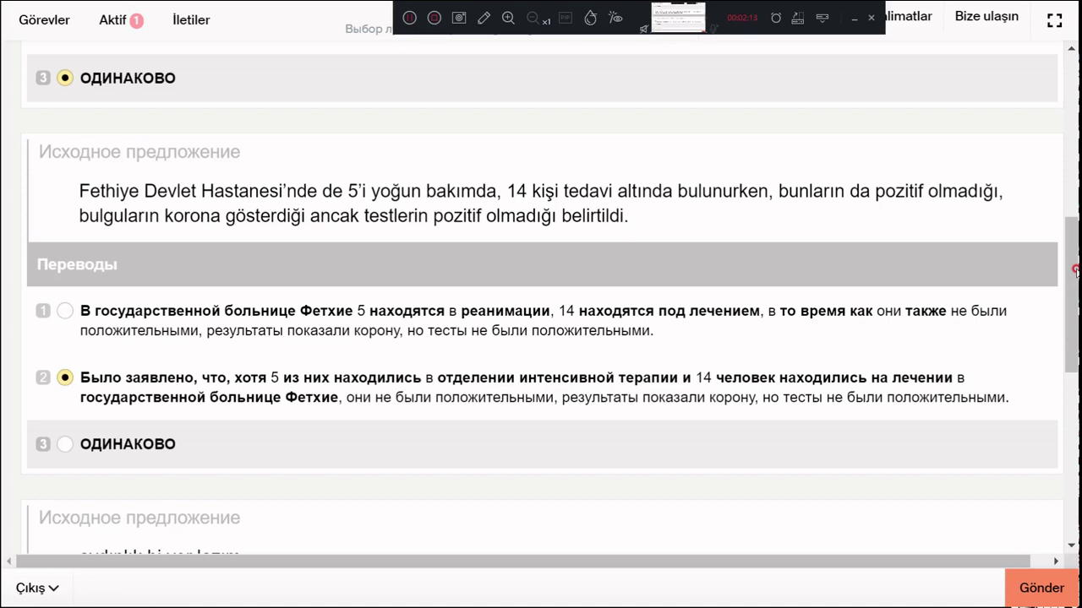
scroll(1075, 270, down, 5)
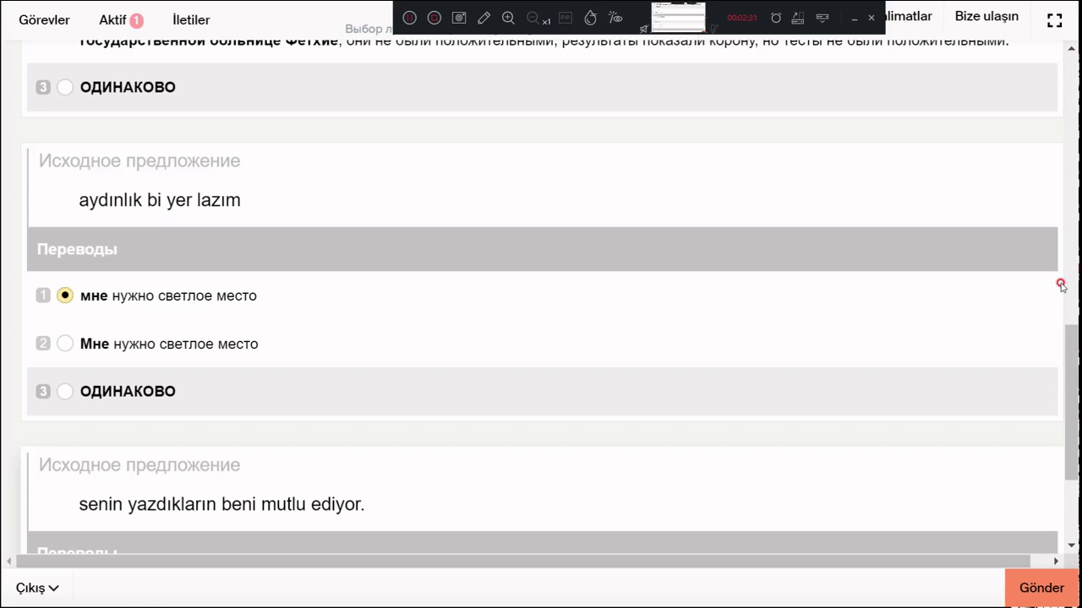
scroll(1061, 285, down, 2)
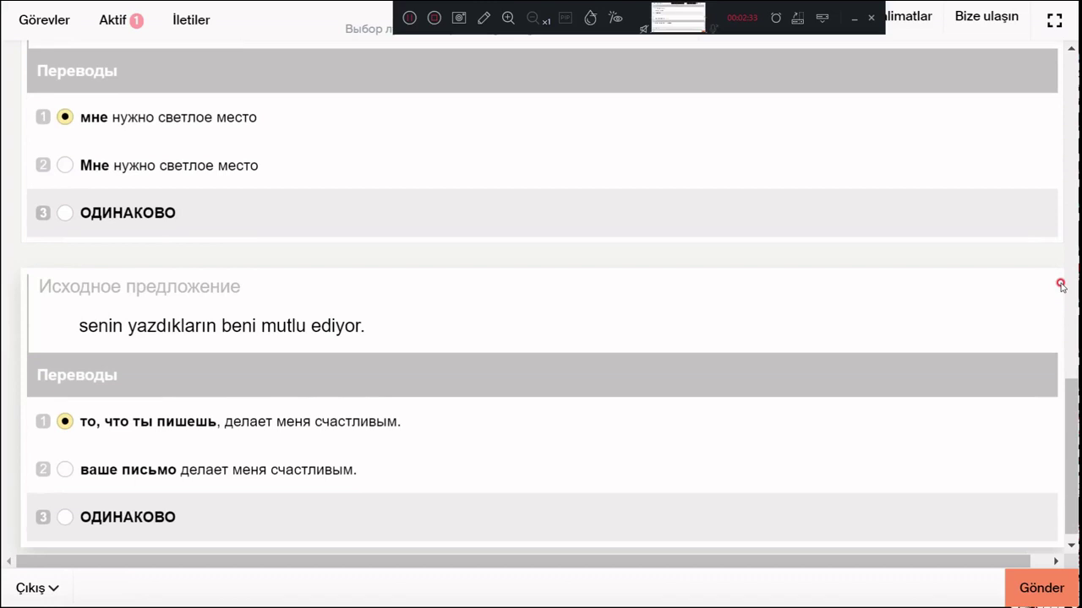
scroll(1061, 286, down, 1)
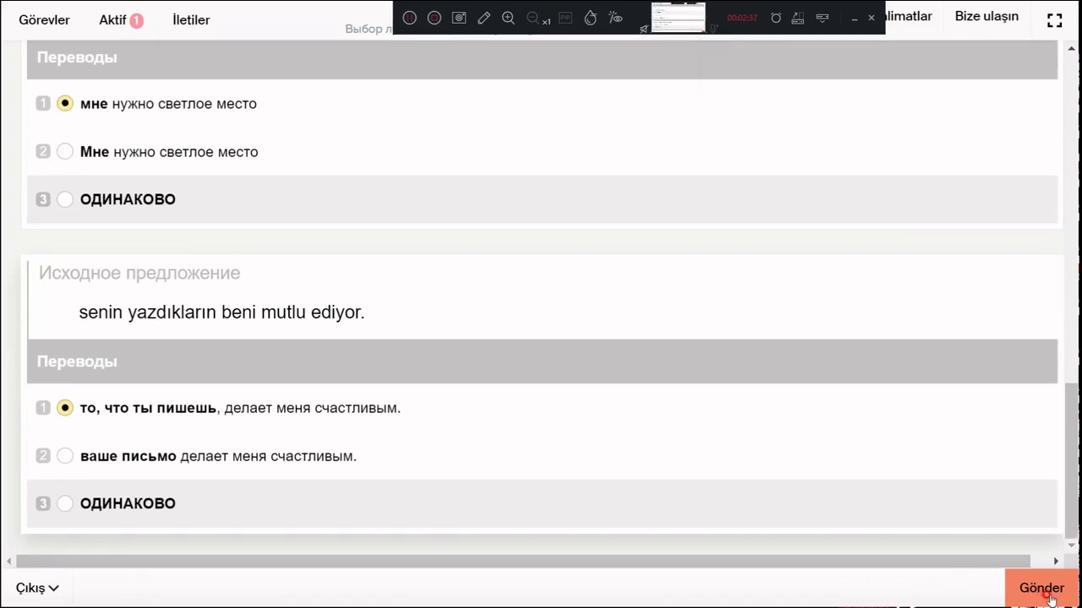
click(1048, 593)
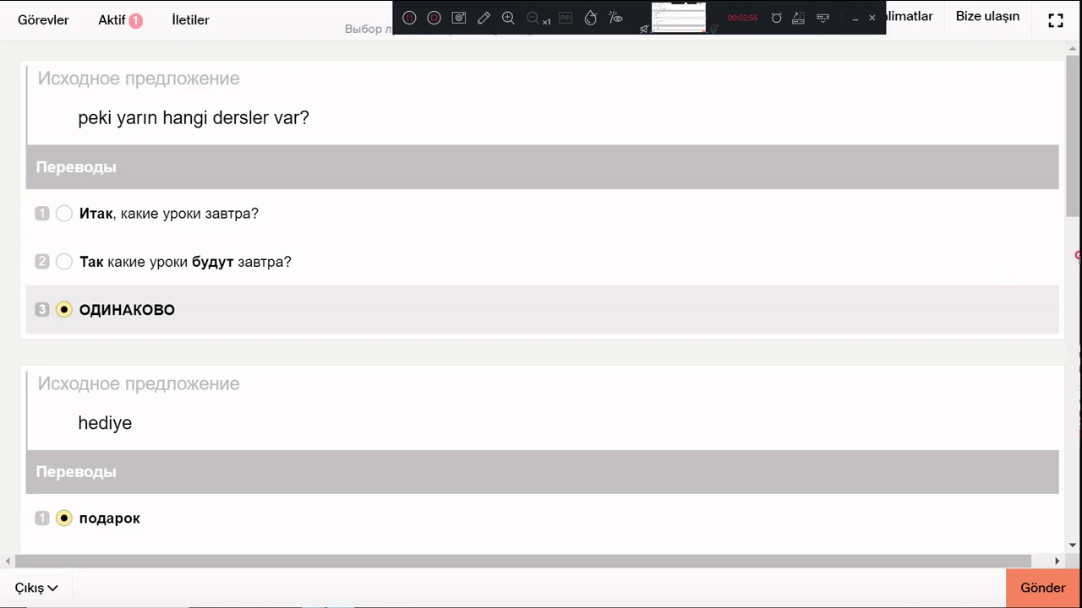
- Review the chosen translations from "peki yarın hangi dersler var?" through "İstanbul da yaşıyorum" and submit the page
scroll(1077, 255, down, 3)
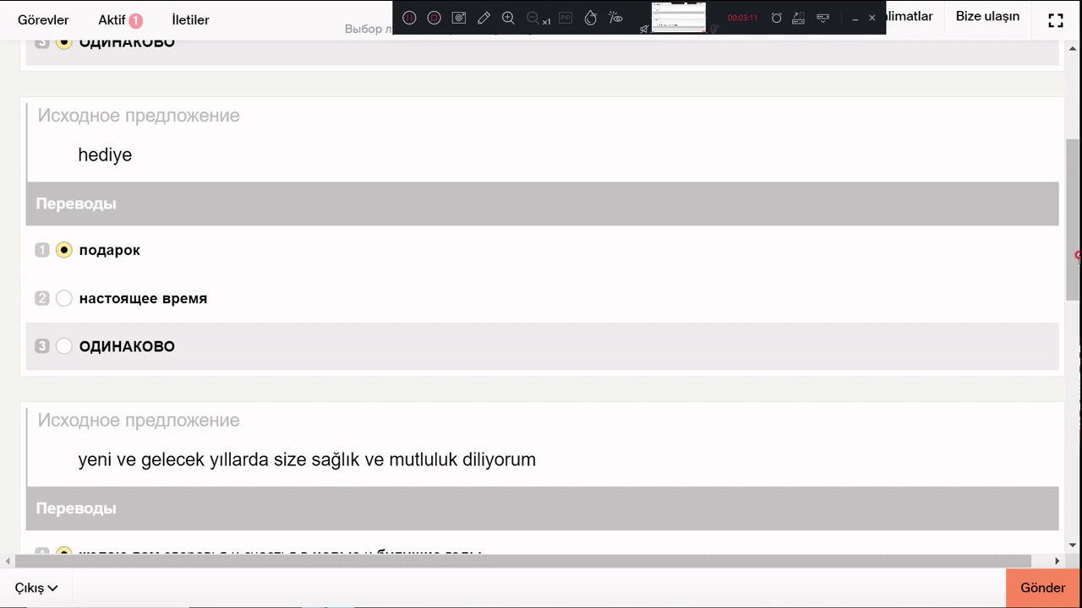
scroll(1077, 256, down, 3)
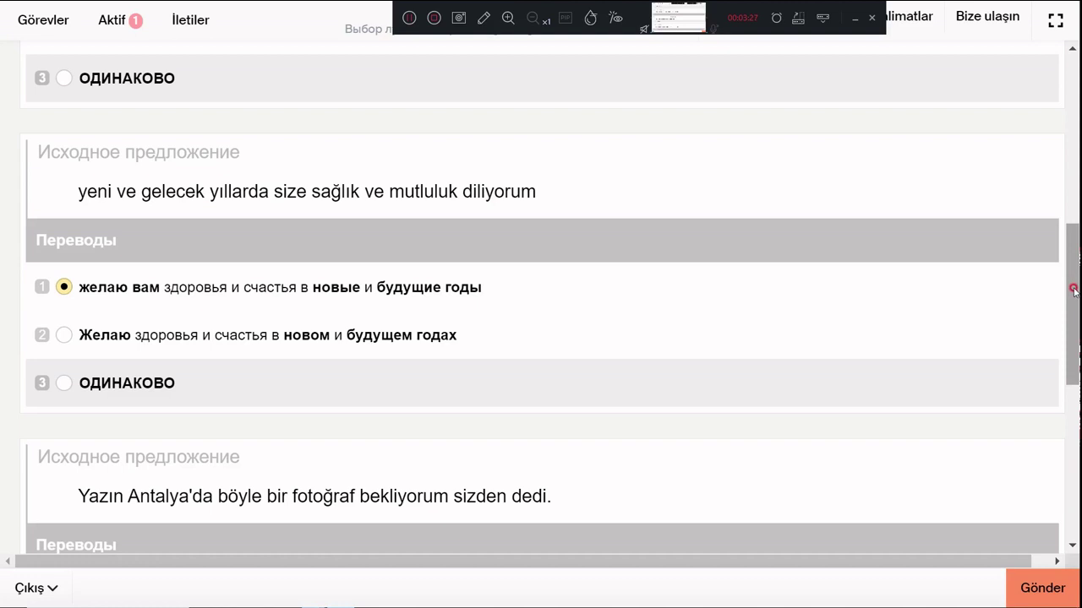
scroll(1073, 290, down, 2)
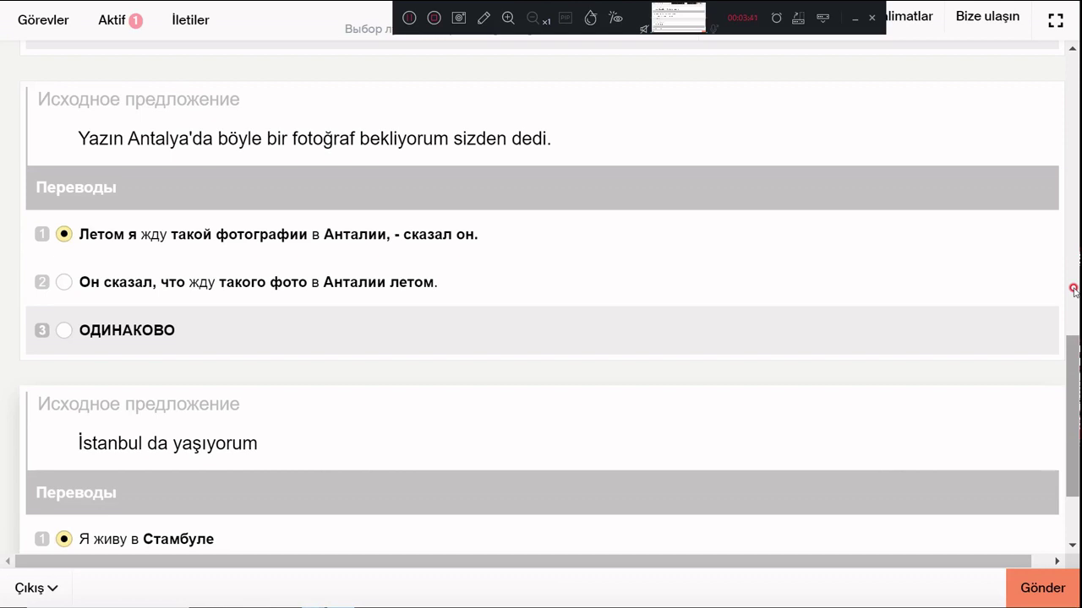
scroll(1074, 290, down, 3)
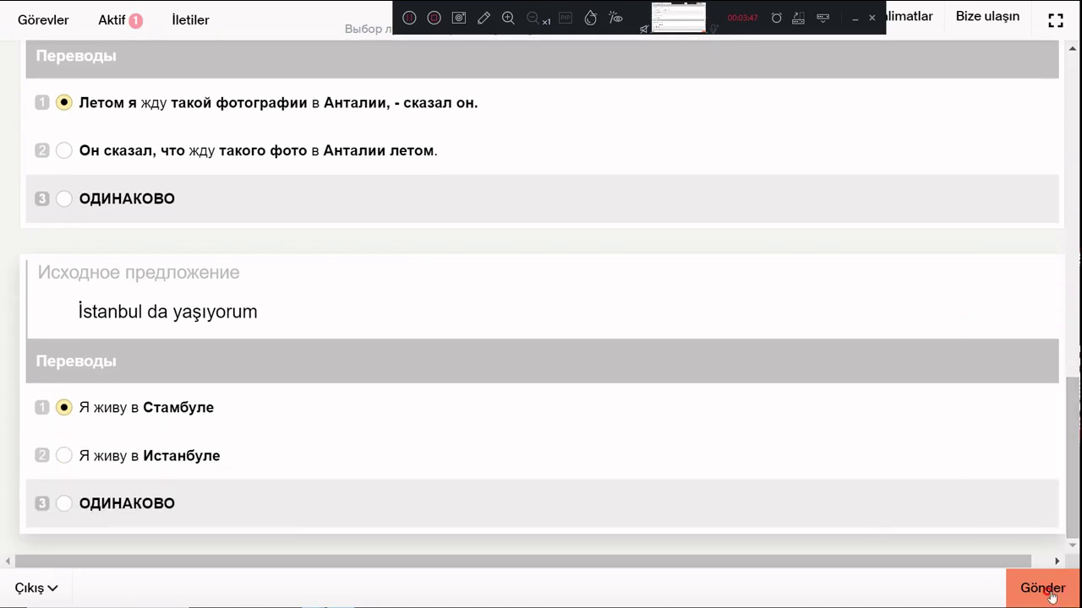
click(1049, 594)
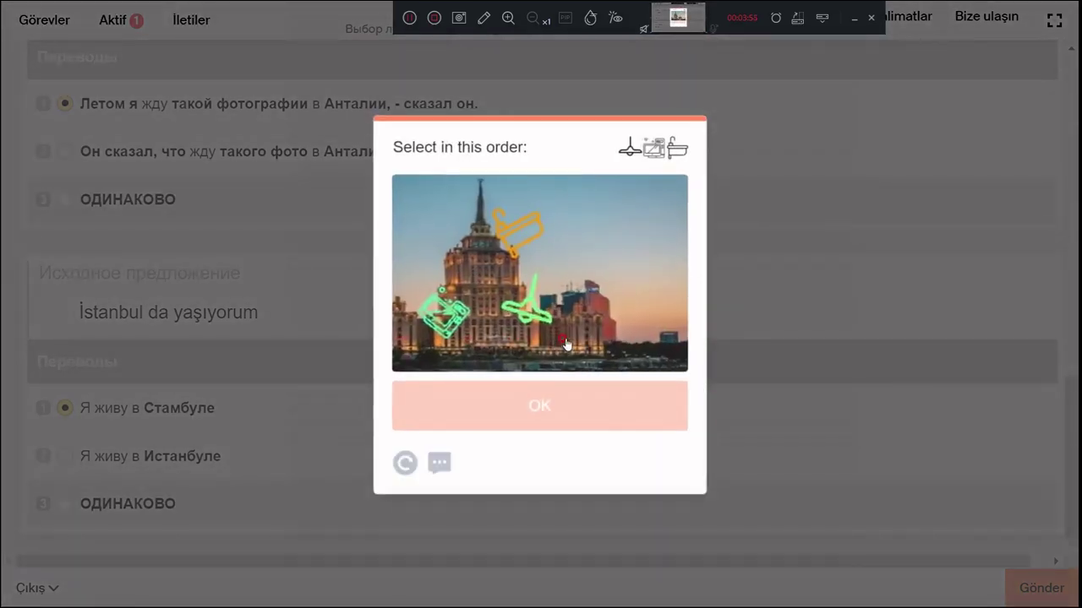
- Solve the image captcha by marking the three icons in the requested order, ending with the bathtub, and confirm it
click(529, 306)
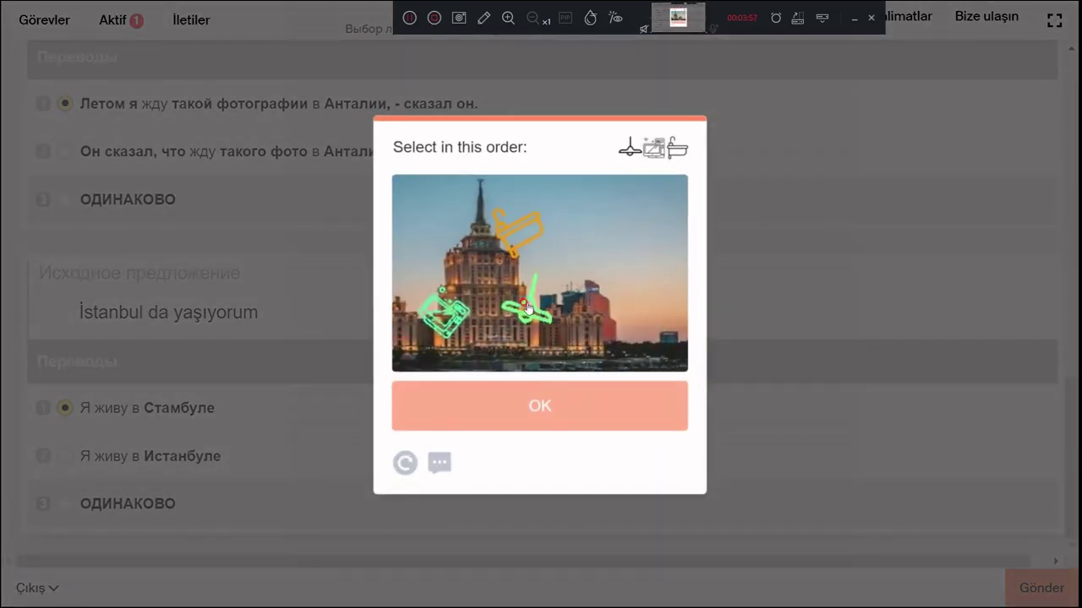
click(448, 311)
click(503, 245)
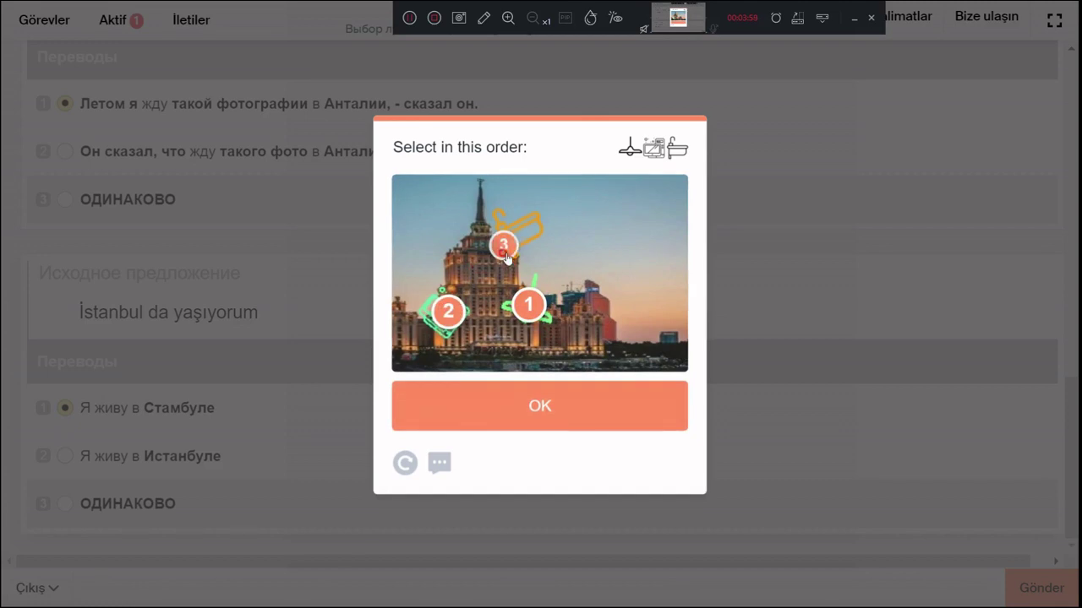
click(538, 406)
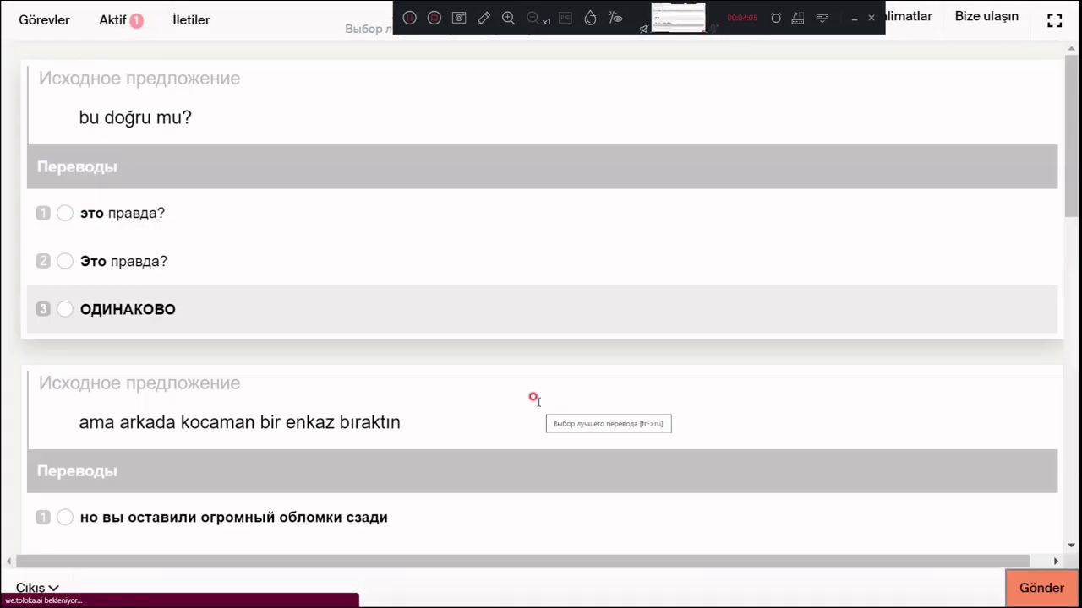
- Choose "это правда?" for "bu doğru mu?" and check the answer for "ama arkada kocaman bir enkaz bıraktın"
key(1)
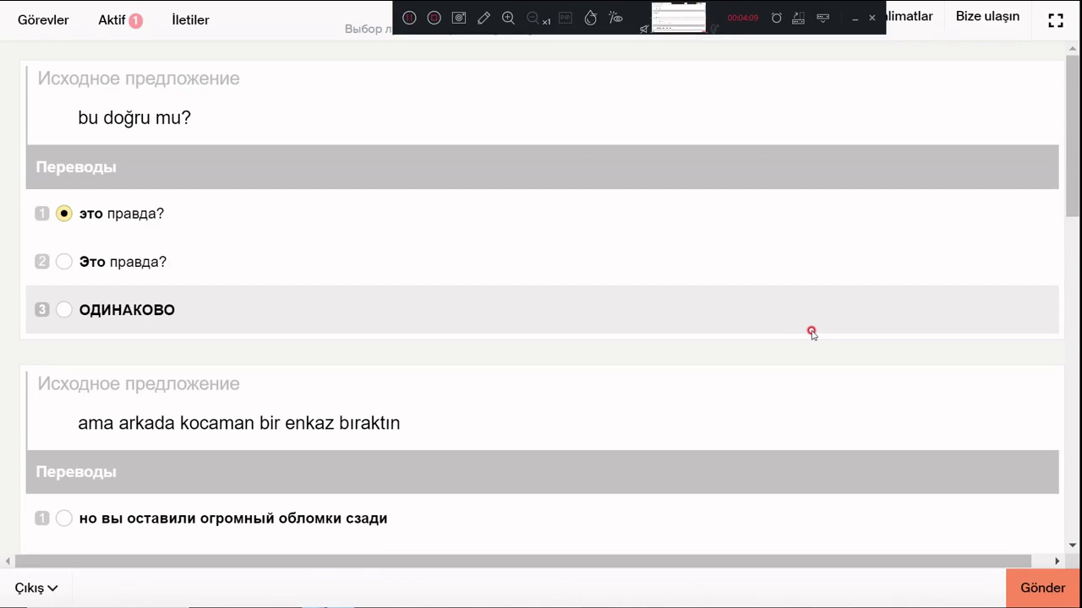
scroll(875, 306, down, 2)
right_click(875, 306)
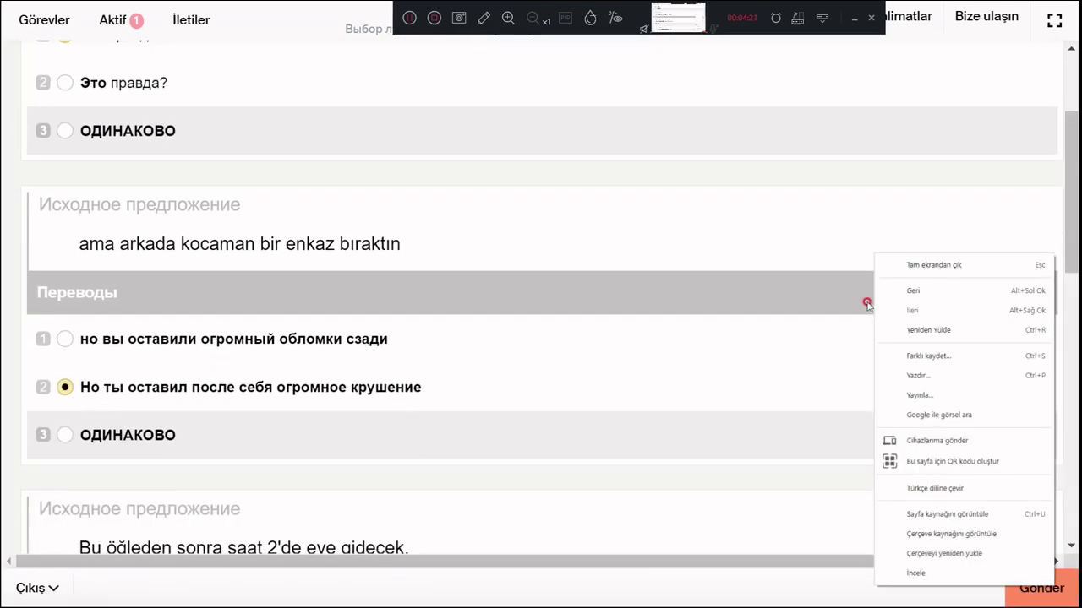
click(820, 251)
scroll(820, 250, down, 1)
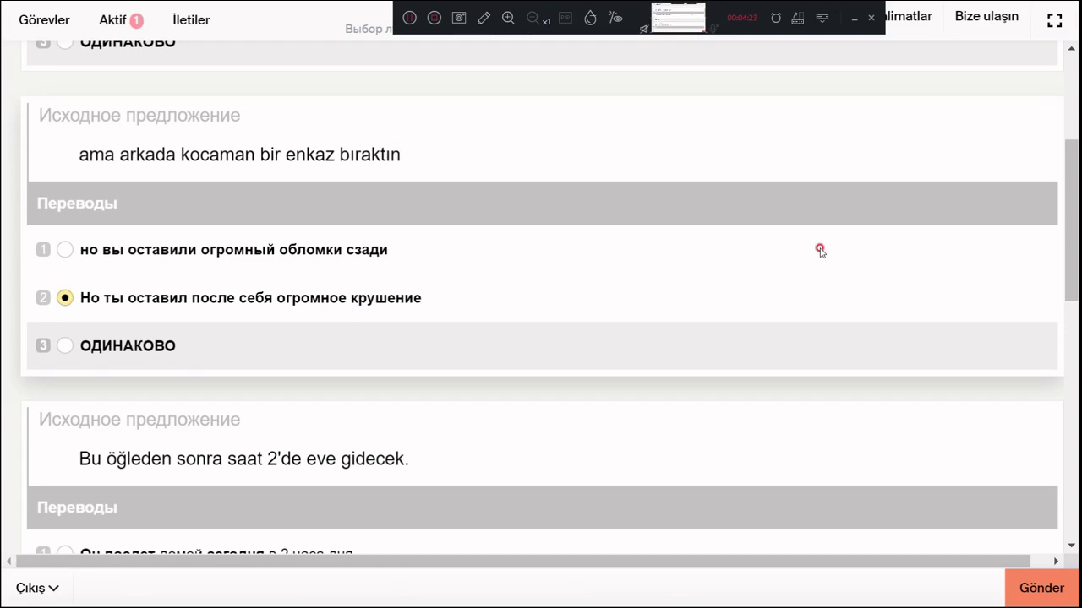
- Review the chosen translations from "Bu öğleden sonra saat 2'de eve gidecek." through the last sentence and submit the page
scroll(819, 251, down, 4)
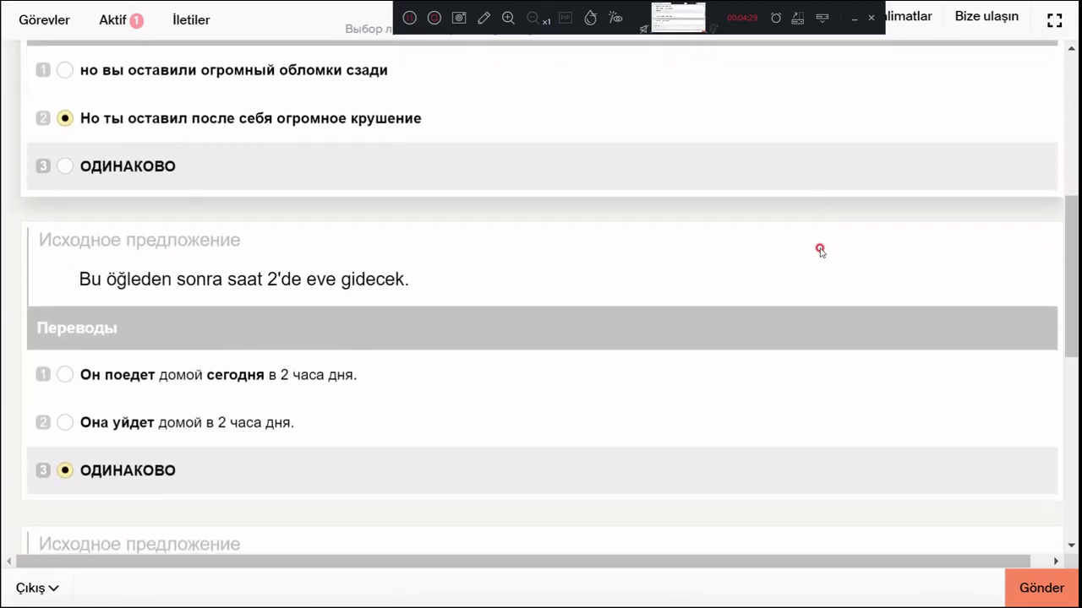
scroll(820, 250, up, 1)
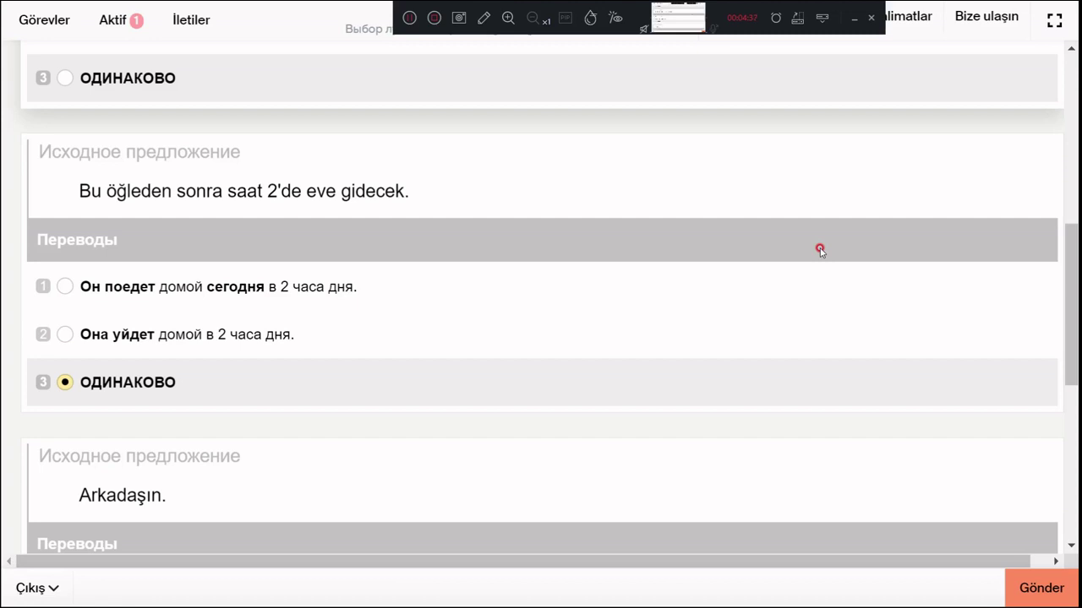
scroll(819, 250, down, 2)
scroll(819, 250, down, 2)
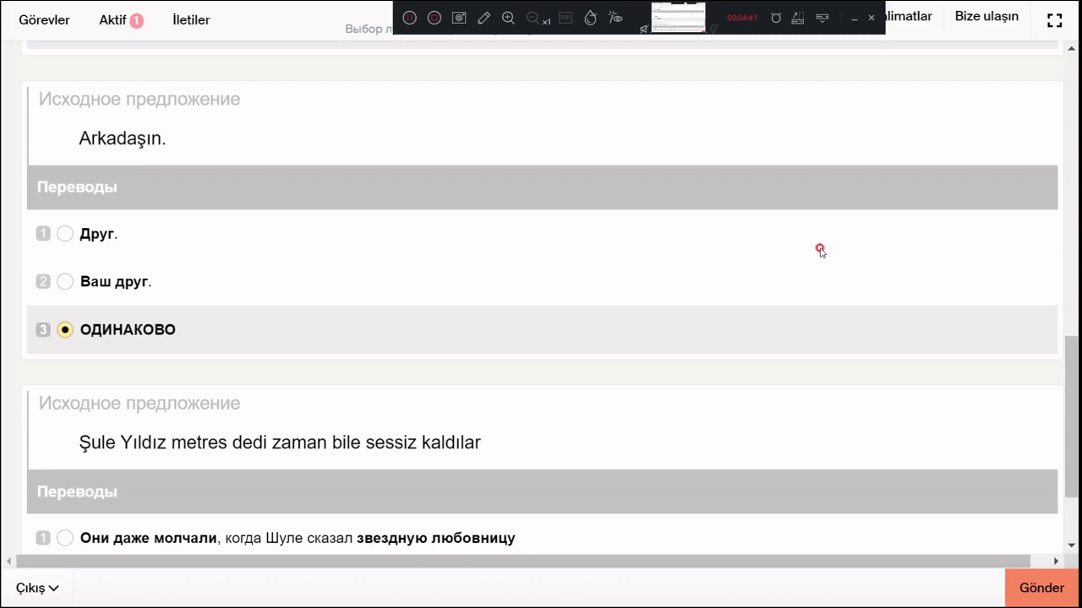
scroll(819, 250, up, 1)
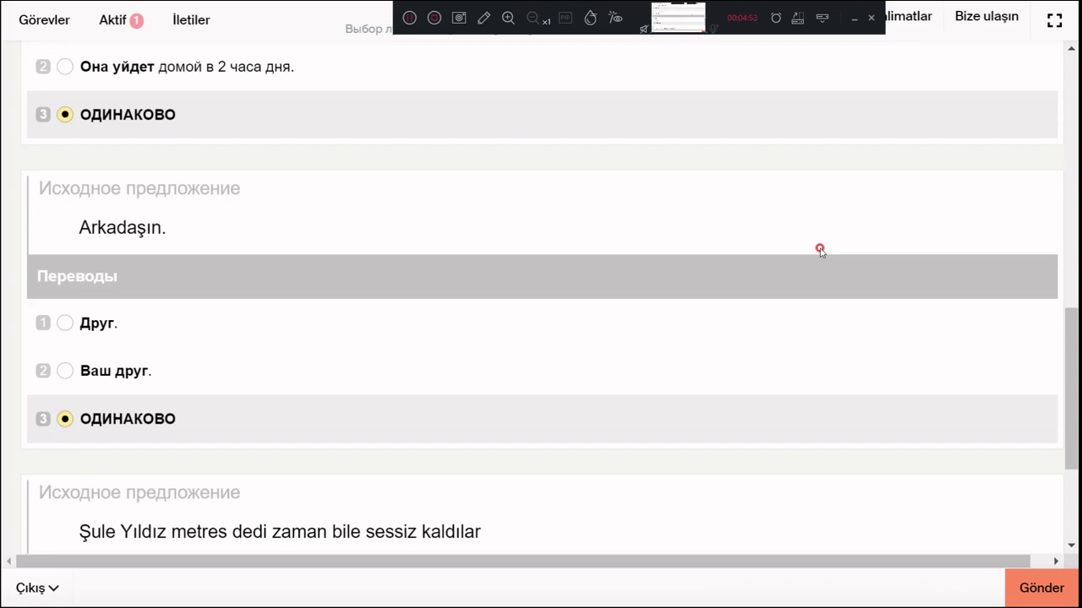
scroll(820, 251, down, 3)
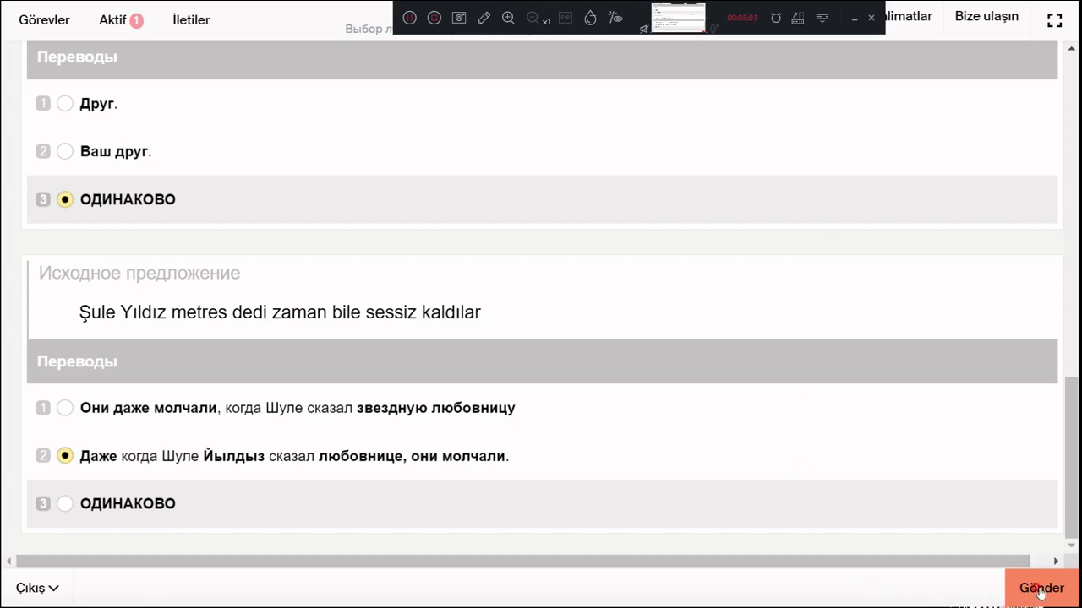
click(1040, 591)
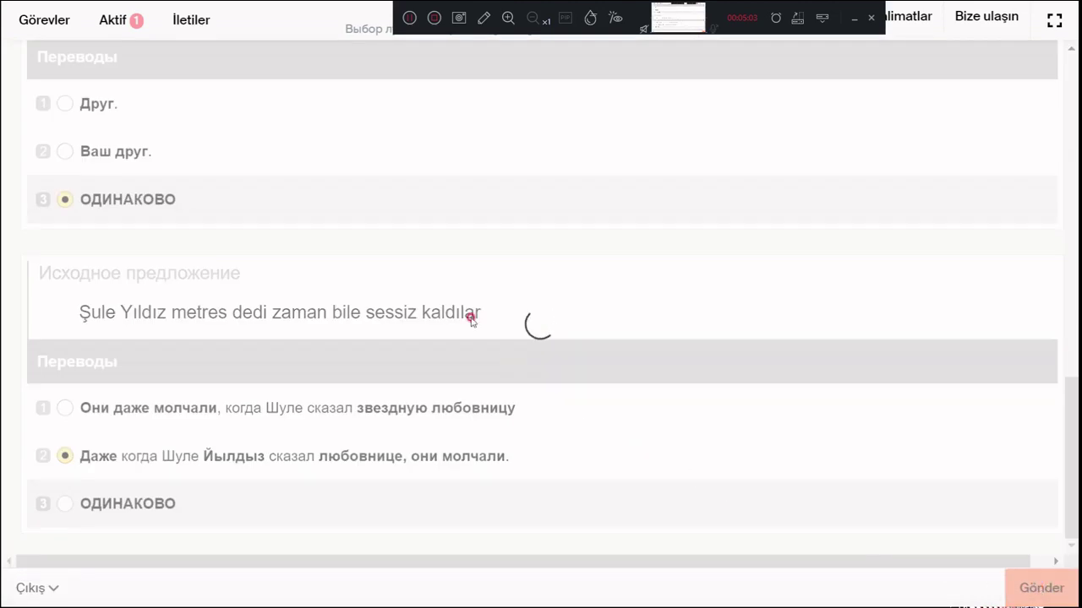